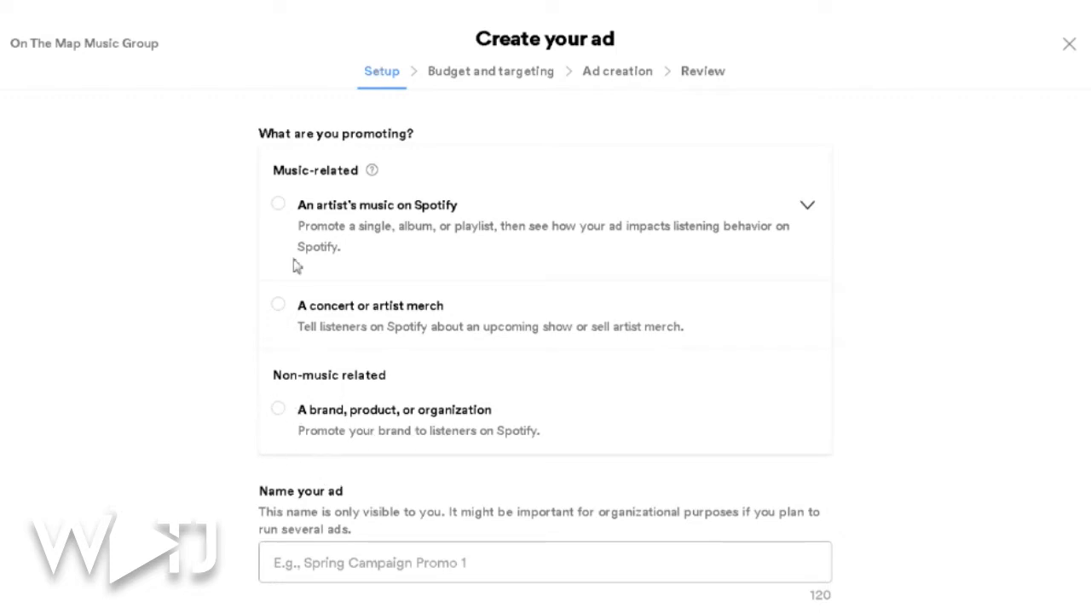
Promote an artist's music on Spotify and select the artist found by searching 'wordplay t.'.
click(279, 207)
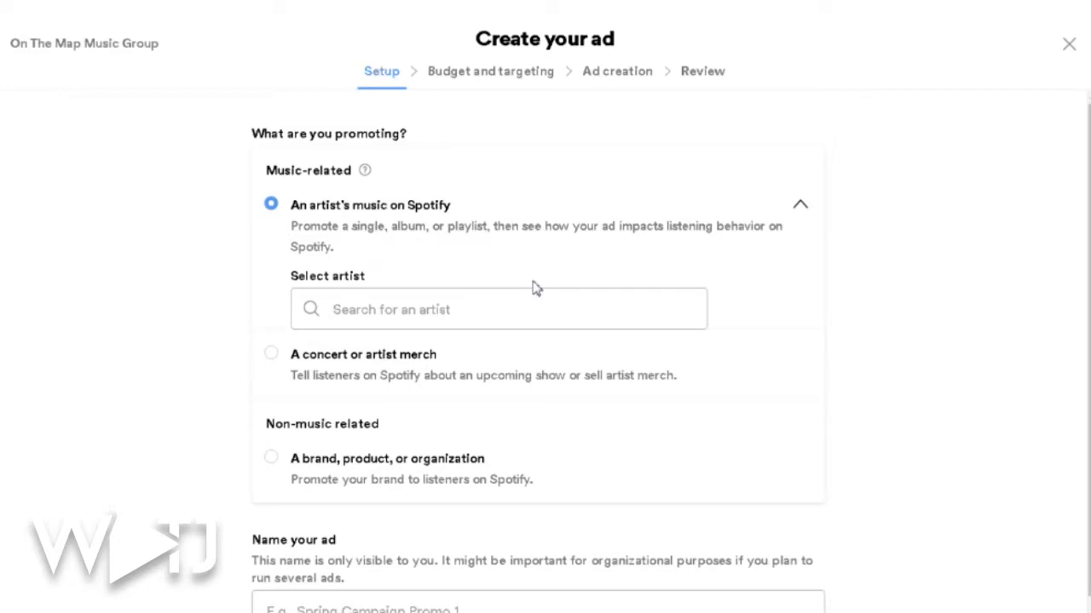
click(433, 307)
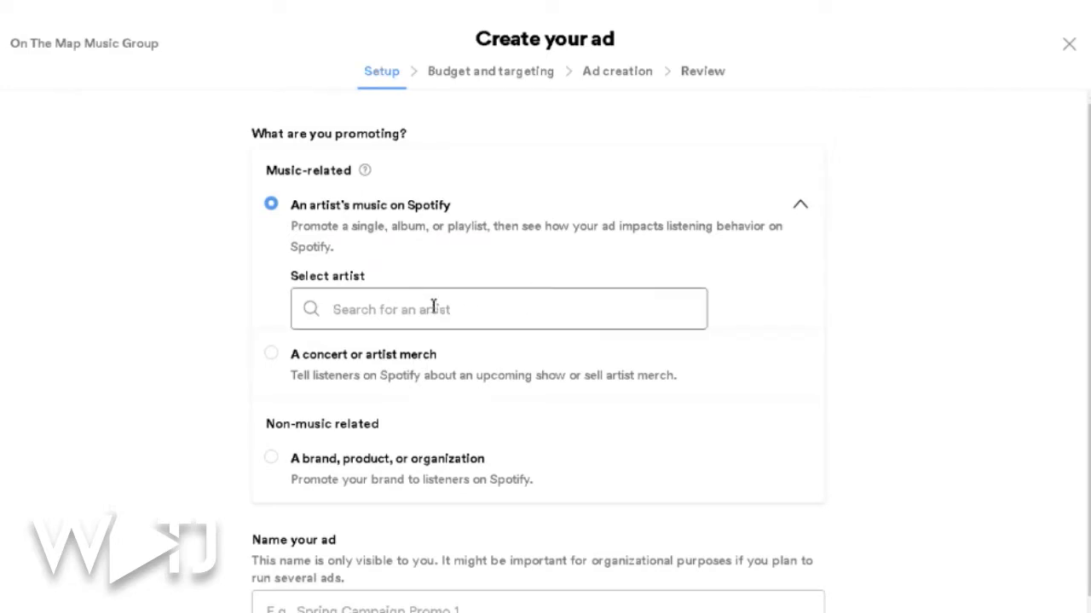
text(wordplay t.)
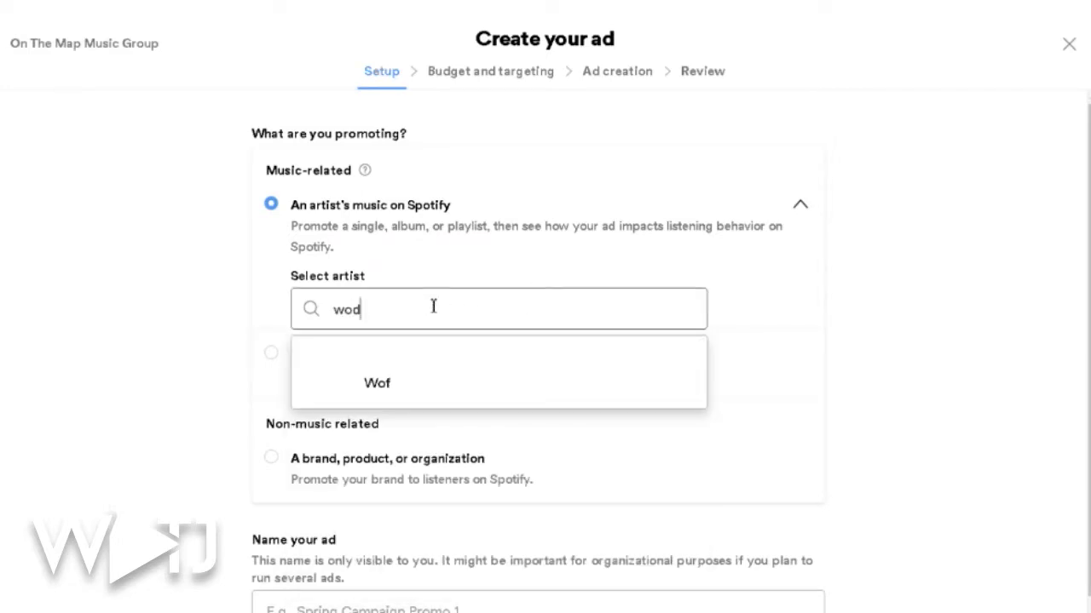
click(452, 383)
scroll(207, 373, down, 1)
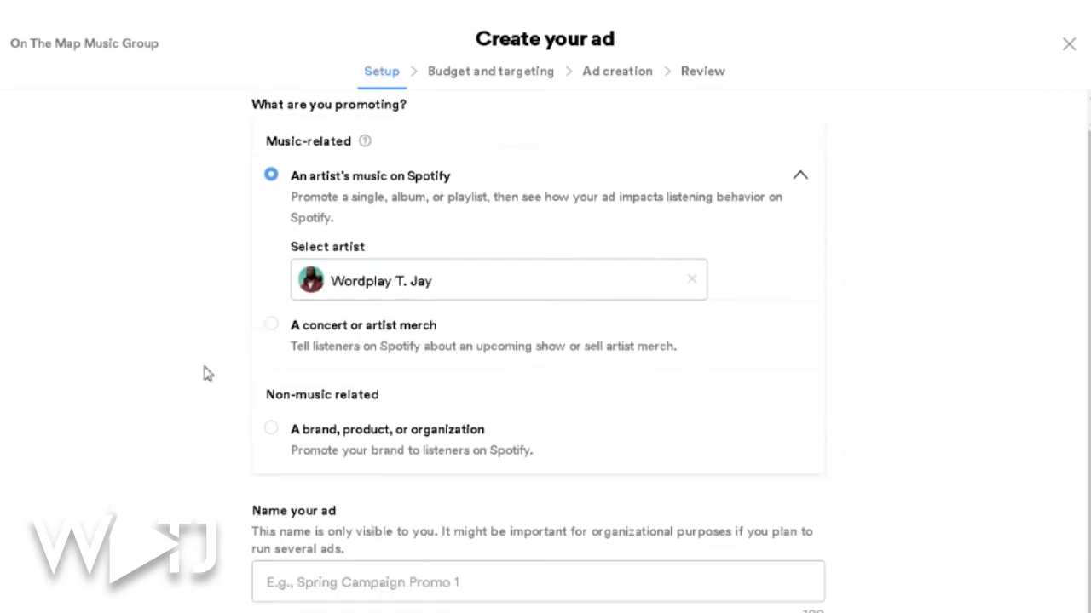
Name the ad 'At The Top Spotify Promotion'.
click(429, 583)
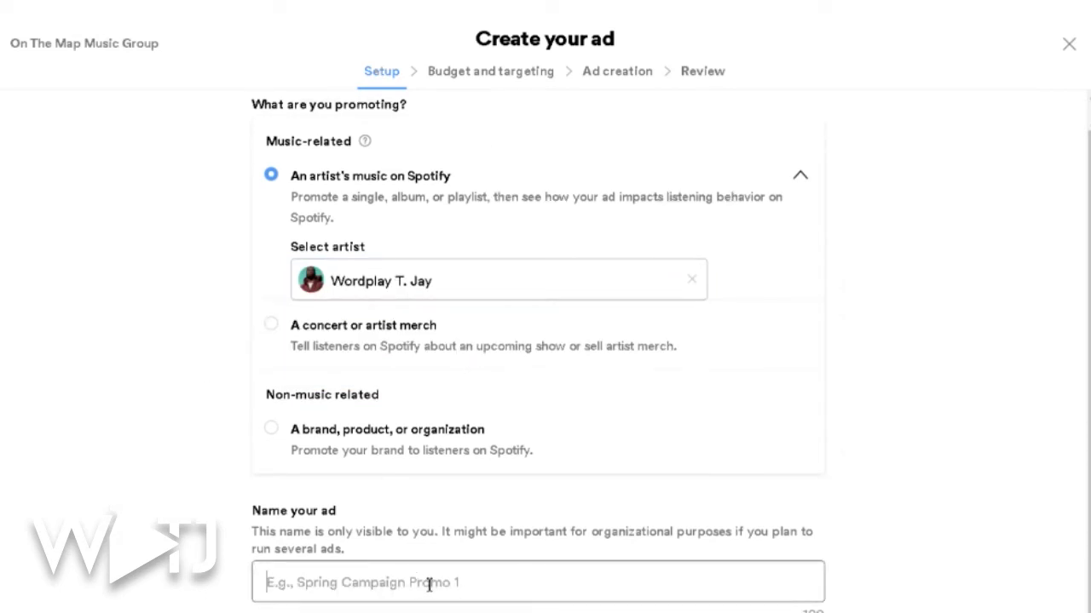
text(At The Top Spo)
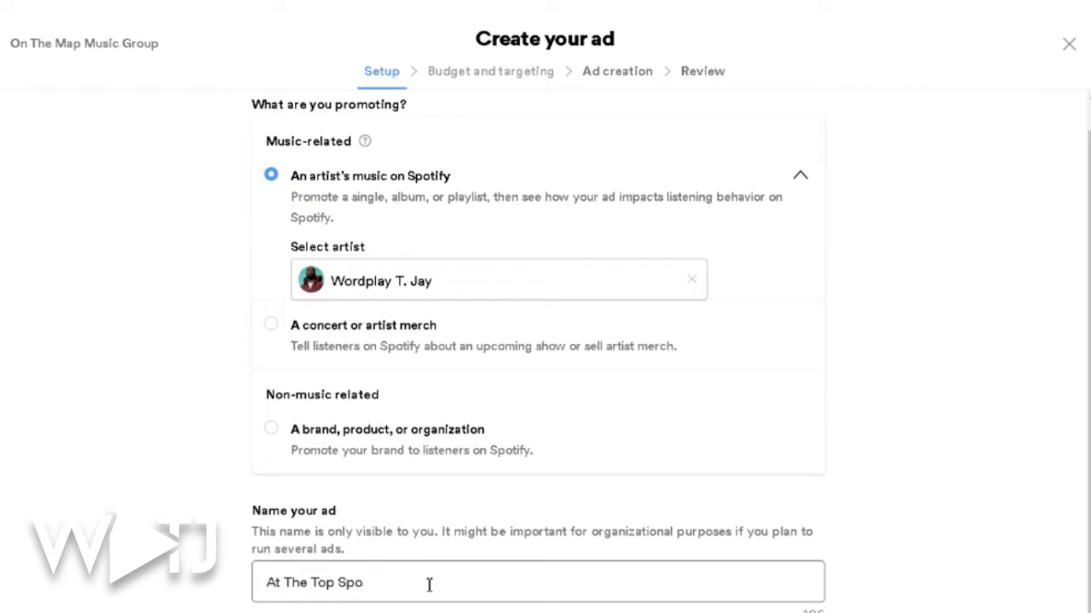
text(fy Promotion)
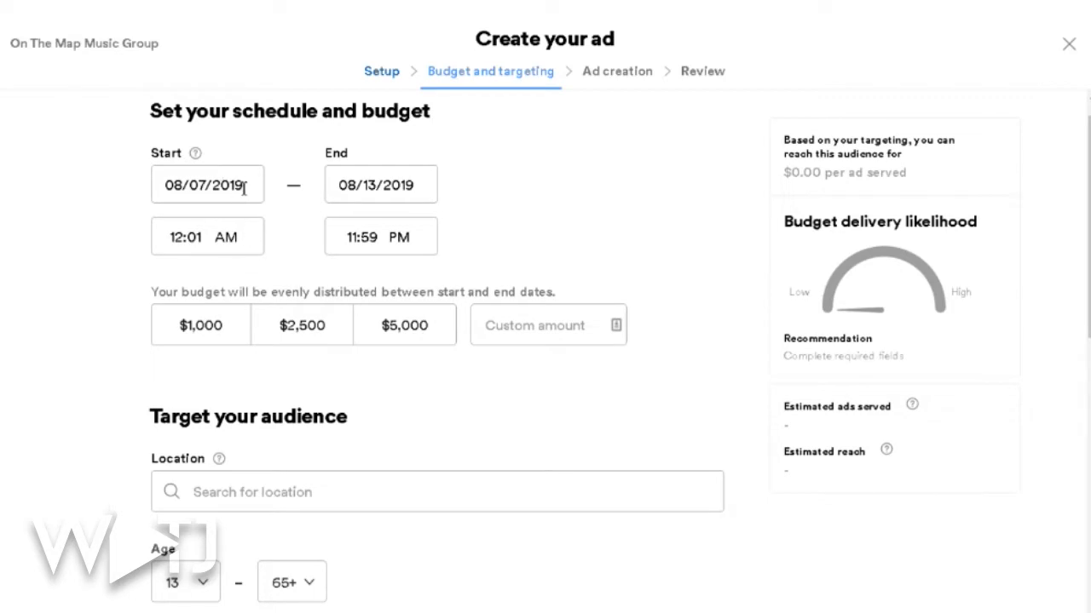
Set the ad schedule's end date to August 31, 2019.
click(426, 186)
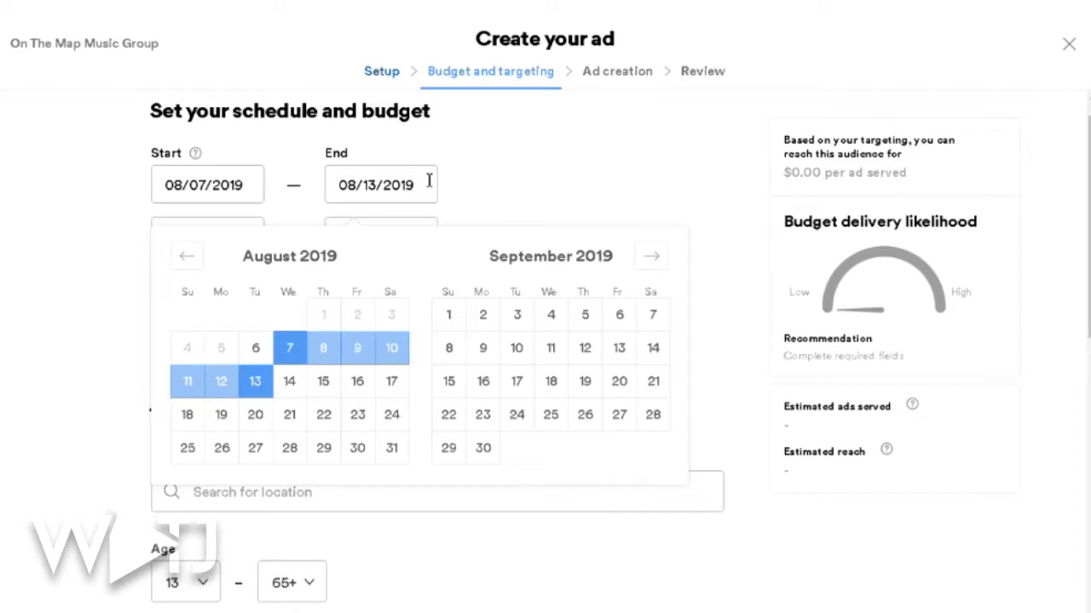
click(392, 449)
scroll(158, 109, down, 1)
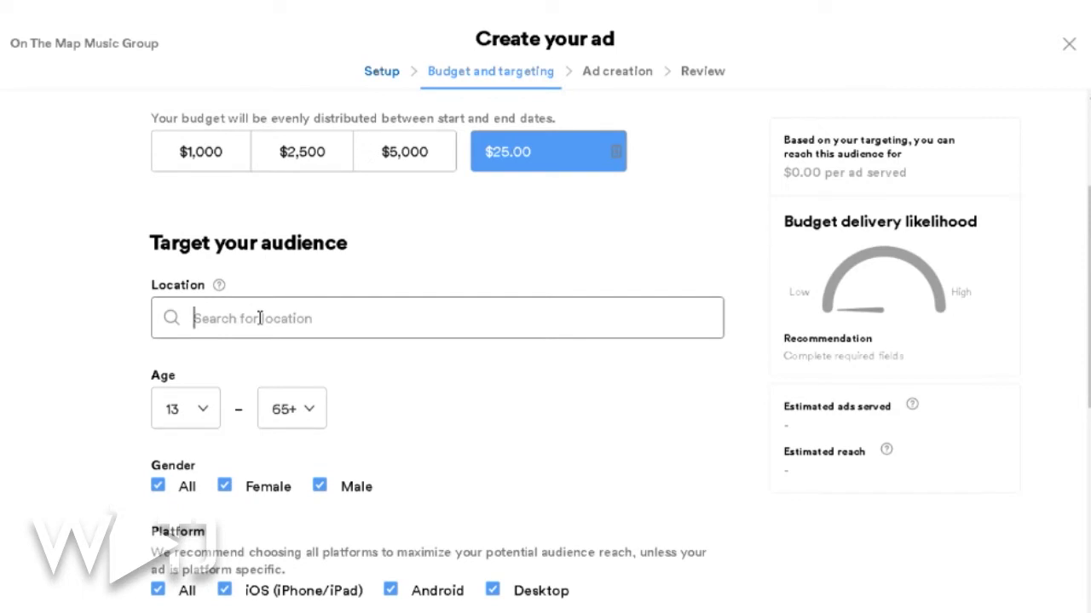
Add United States and the Little Rock-Pine Bluff AR market as target locations.
text(uno)
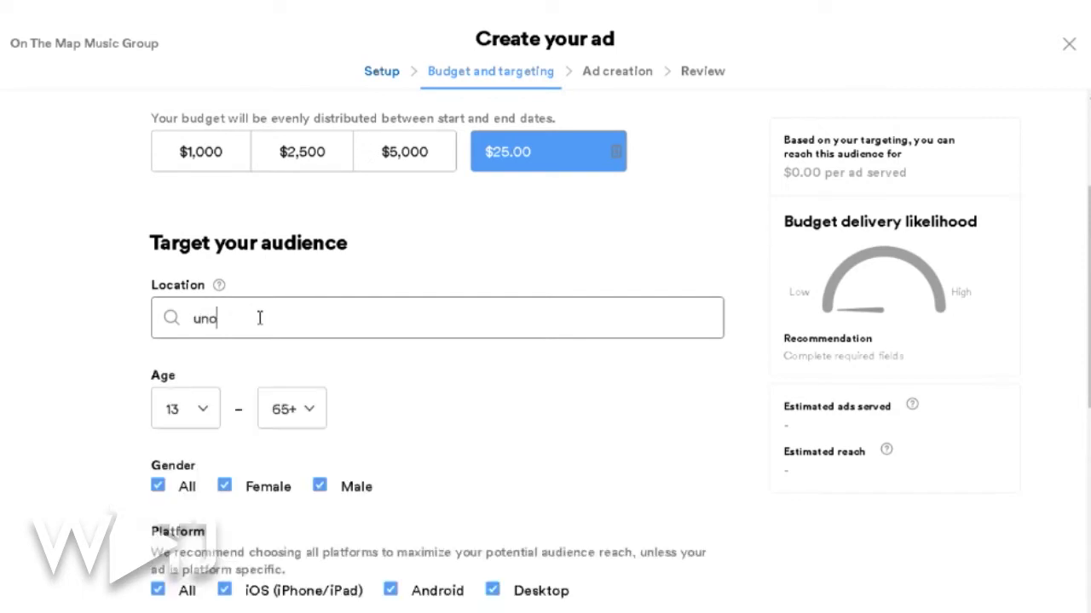
key(Down)
key(Down)
key(Down)
key(Return)
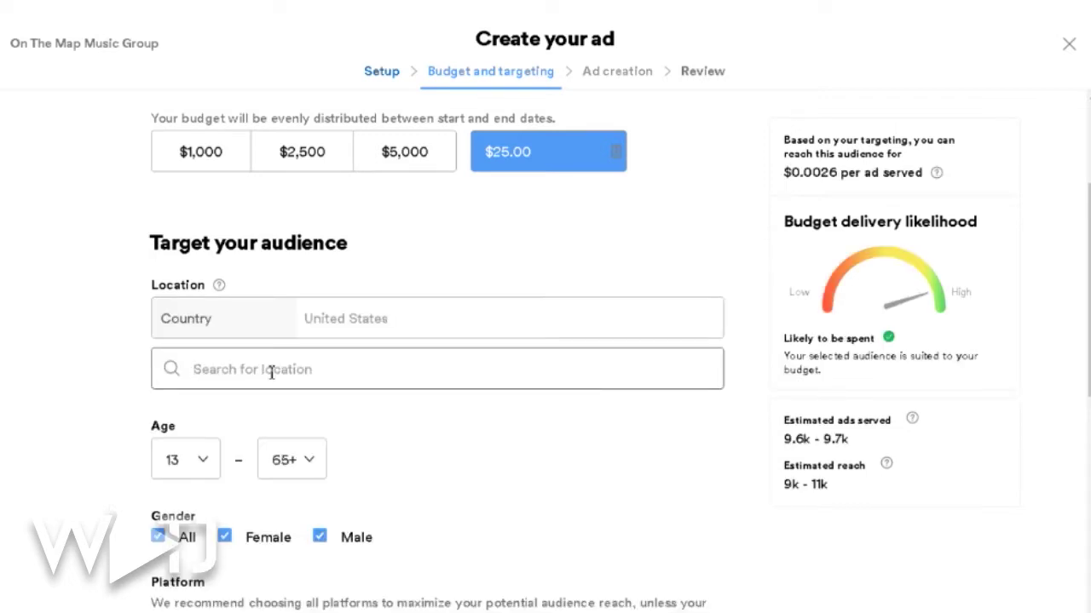
text(little rock, ar)
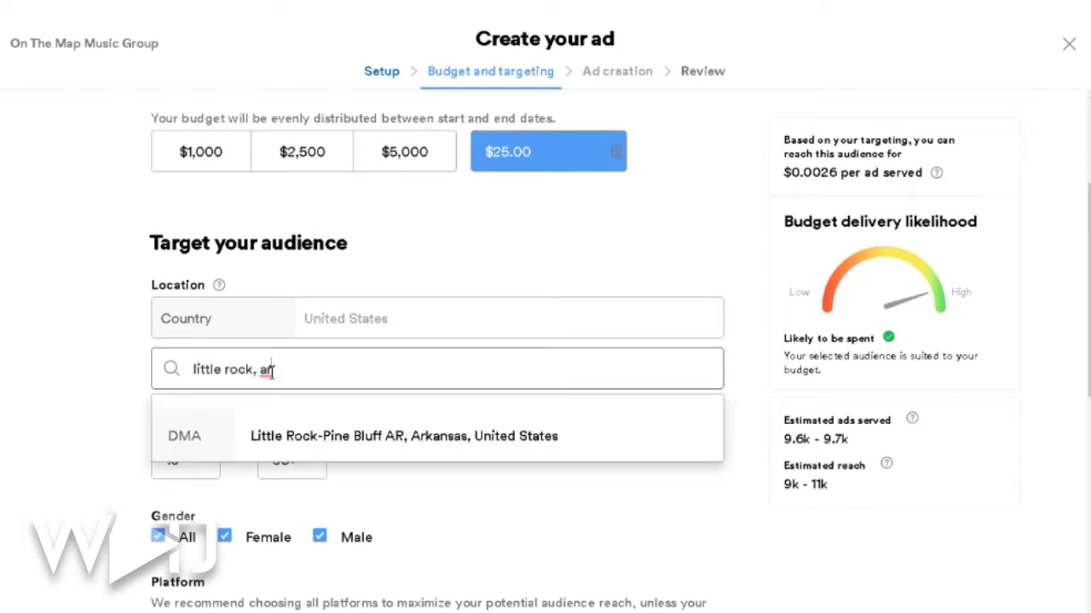
click(418, 448)
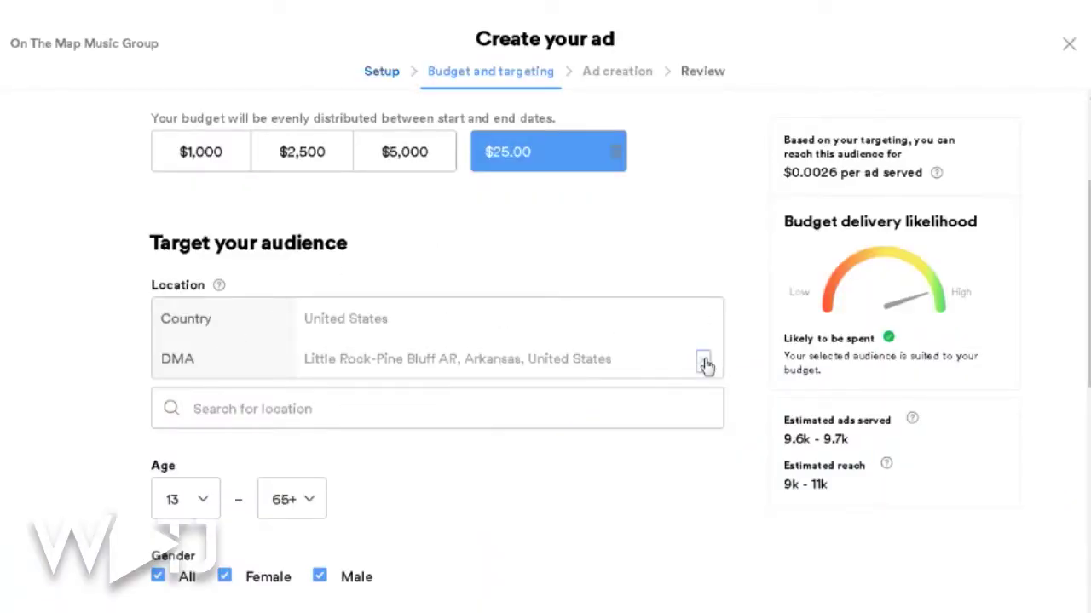
click(705, 363)
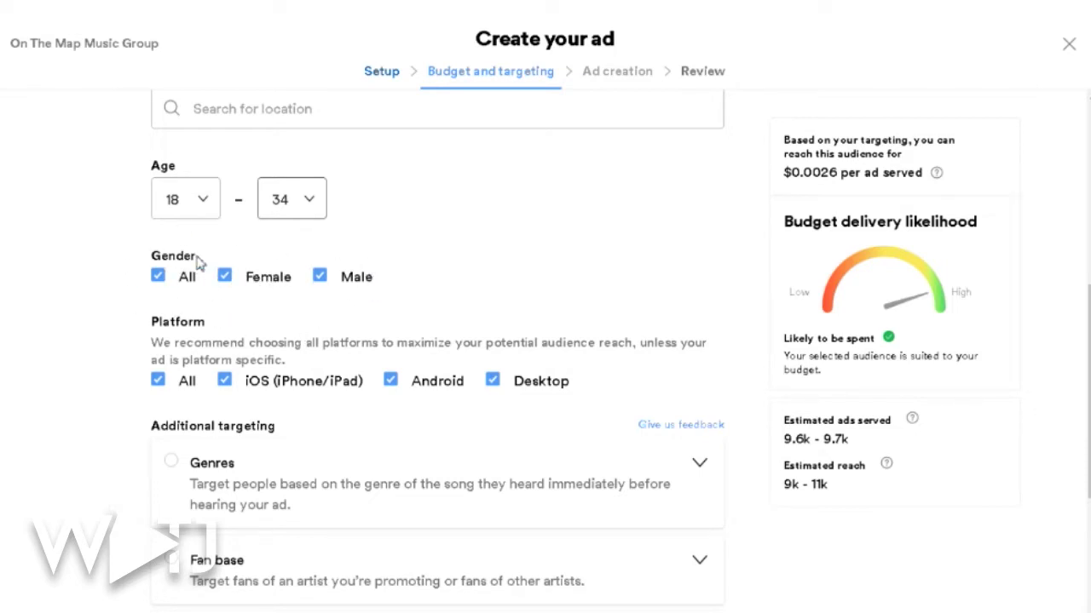
scroll(255, 345, down, 1)
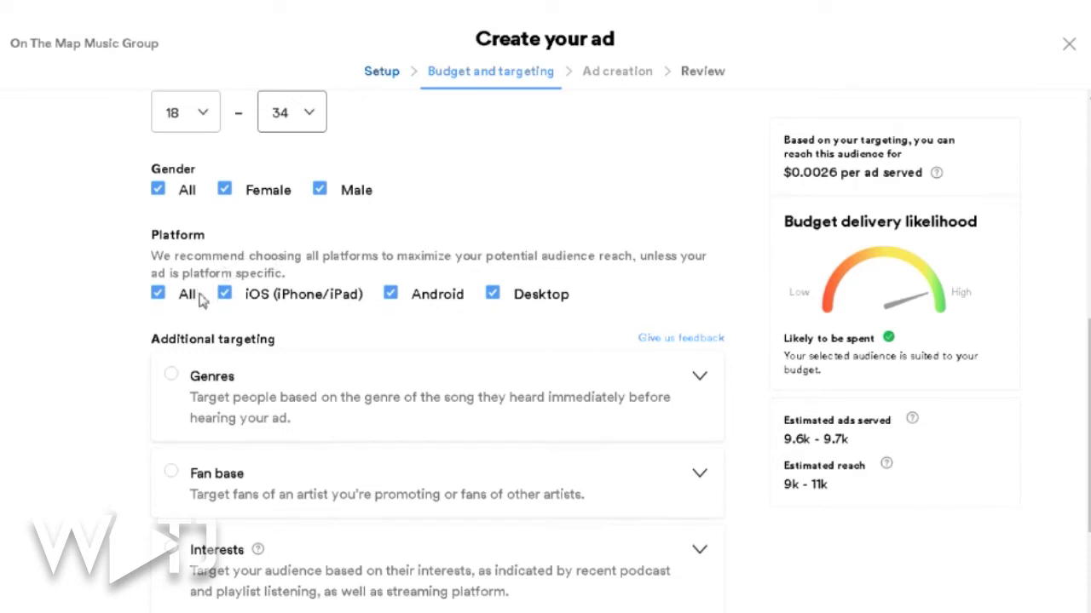
scroll(44, 427, down, 3)
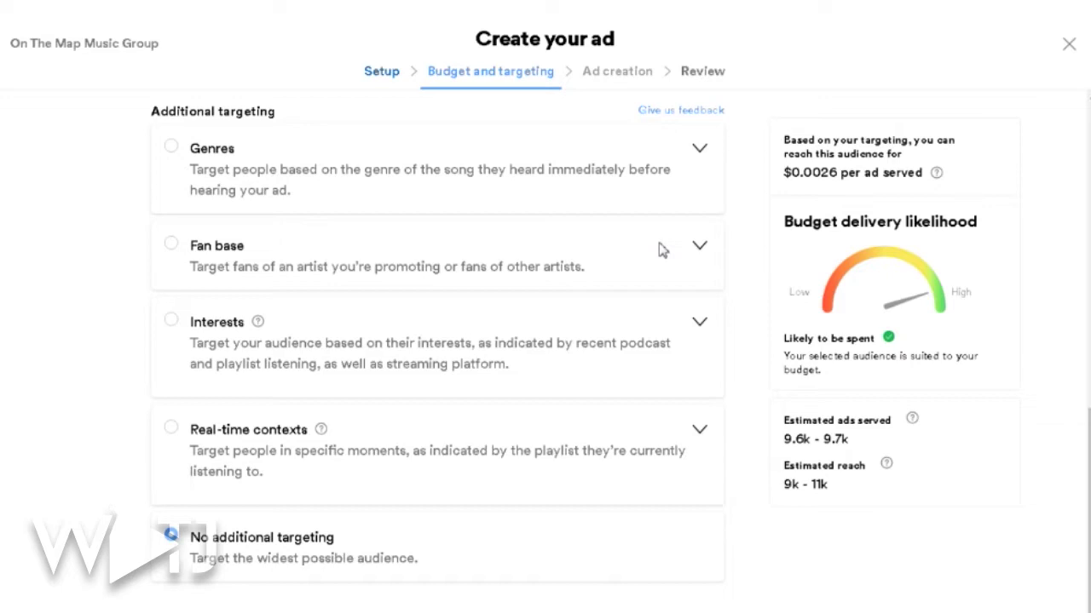
Choose Fan base targeting and add J. Cole, Tyler, The Creator, Mac Miller and Childish Gambino.
click(173, 246)
text(j)
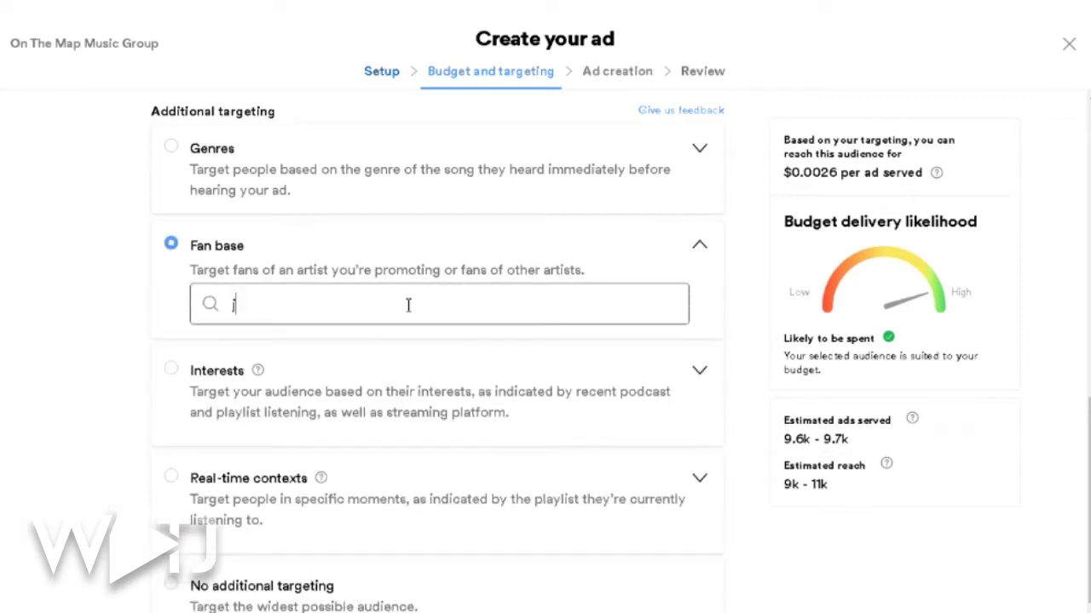
text(. co)
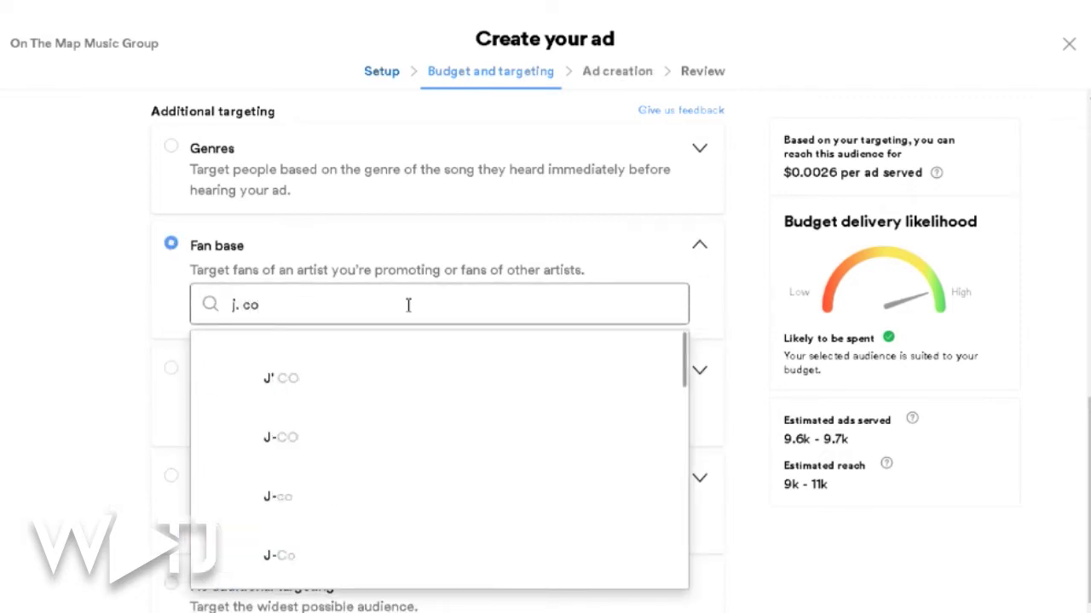
text(Tyl)
text(er teh)
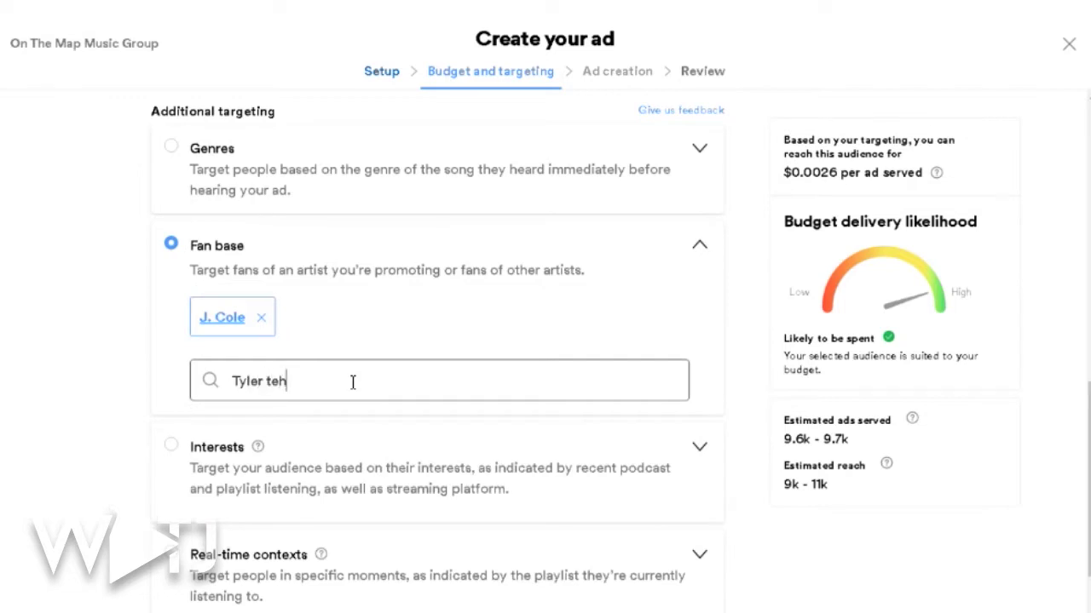
key(Return)
text(ma)
text(c)
key(Return)
text(ch)
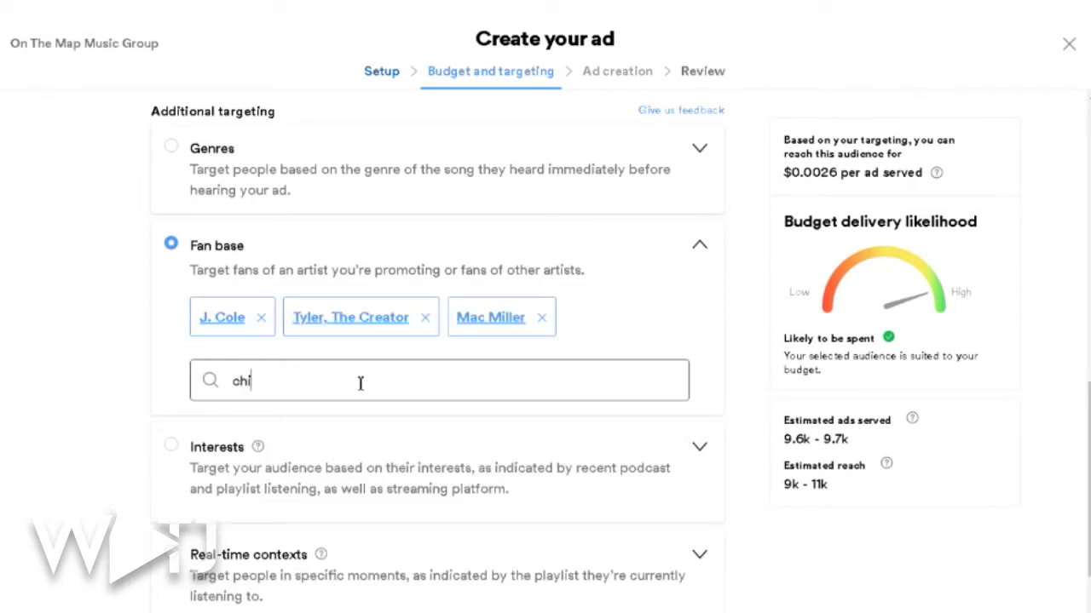
text(i)
key(Return)
scroll(121, 348, down, 2)
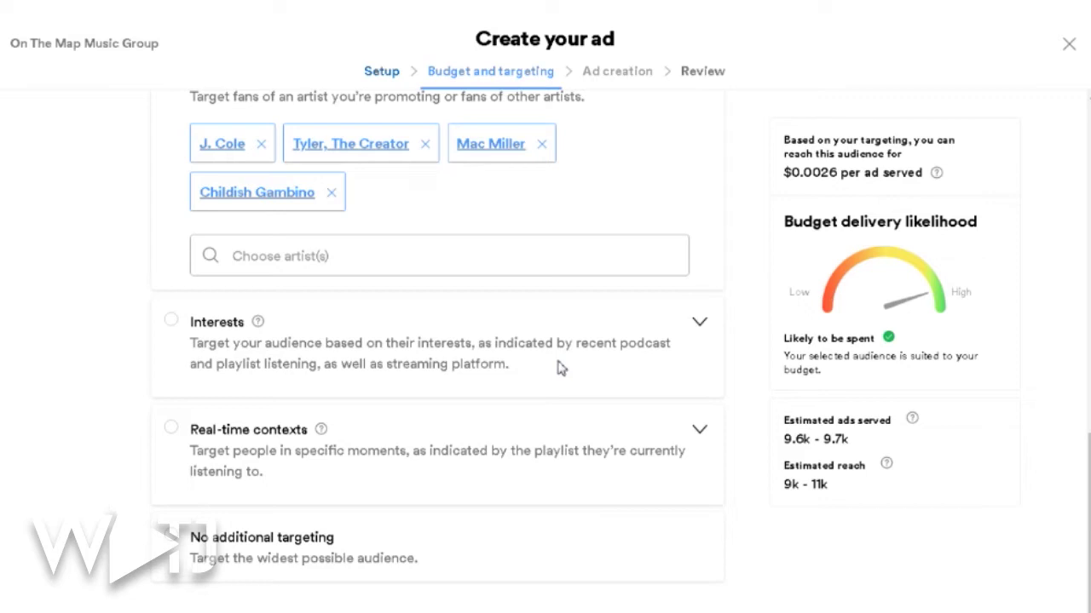
Copy the artist's Spotify profile link and paste it as the clickthrough URL.
scroll(560, 369, up, 5)
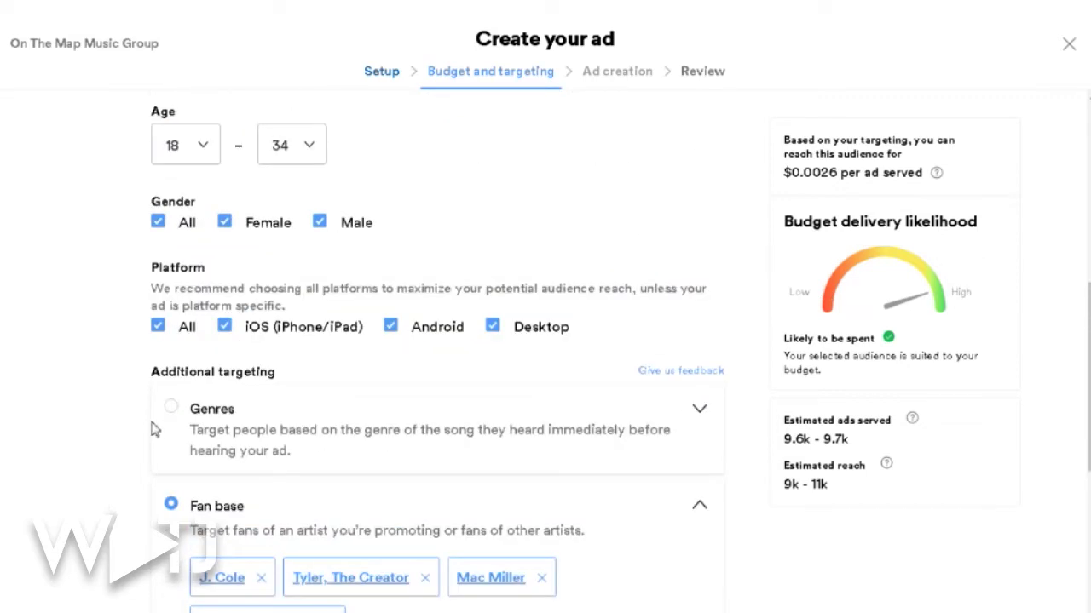
scroll(171, 341, down, 3)
scroll(192, 456, down, 2)
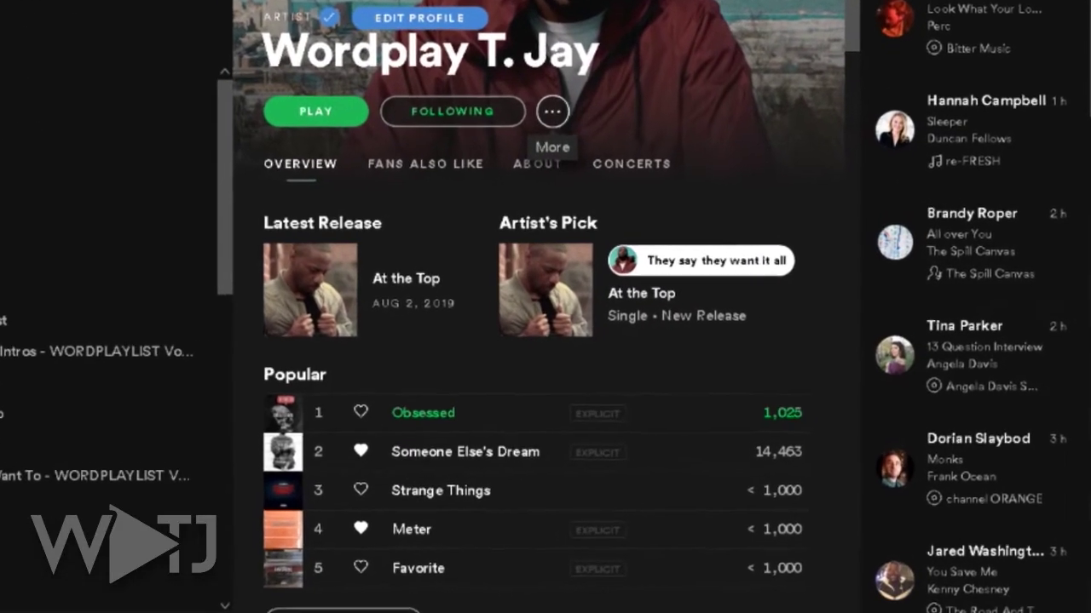
click(596, 192)
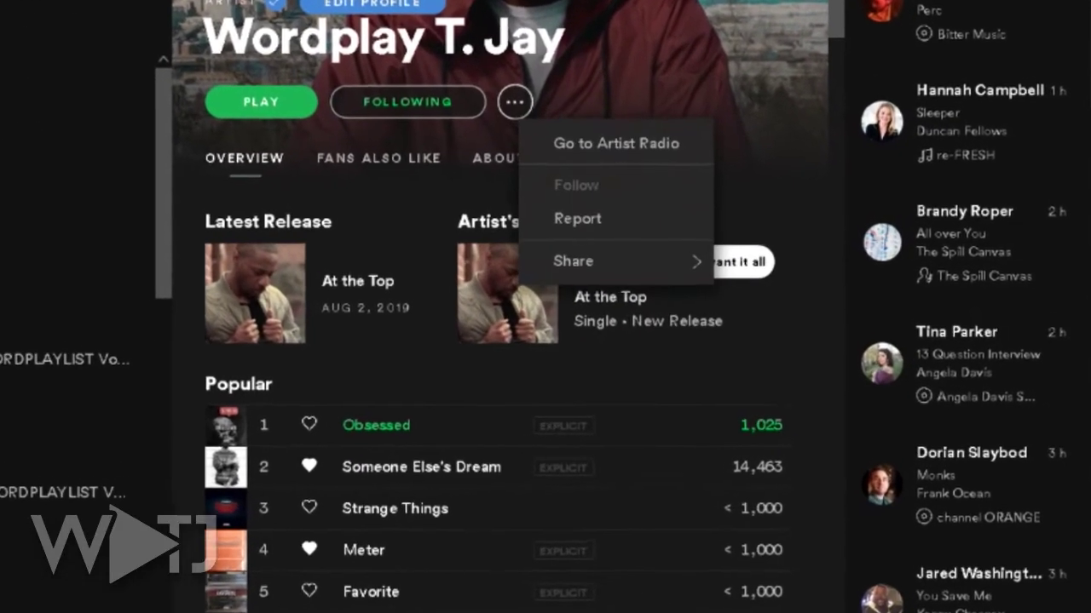
mouse_move(597, 261)
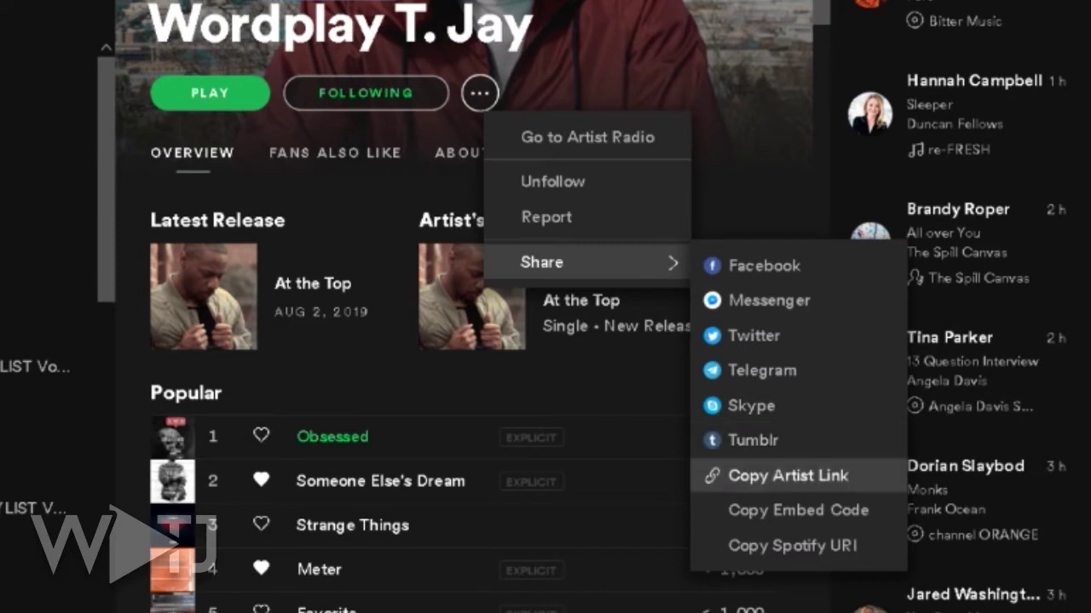
click(788, 475)
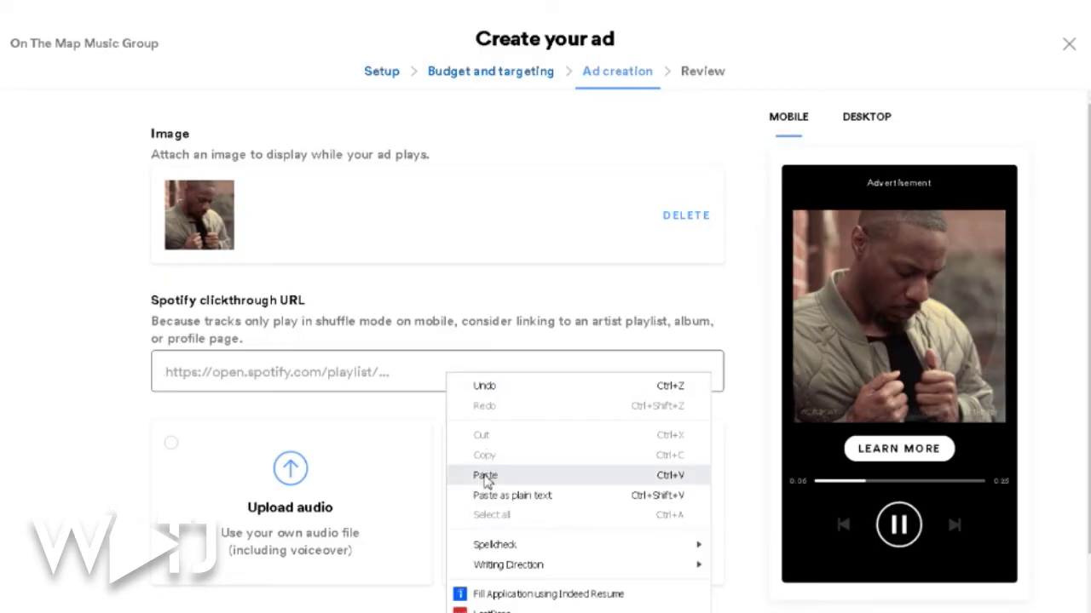
click(484, 472)
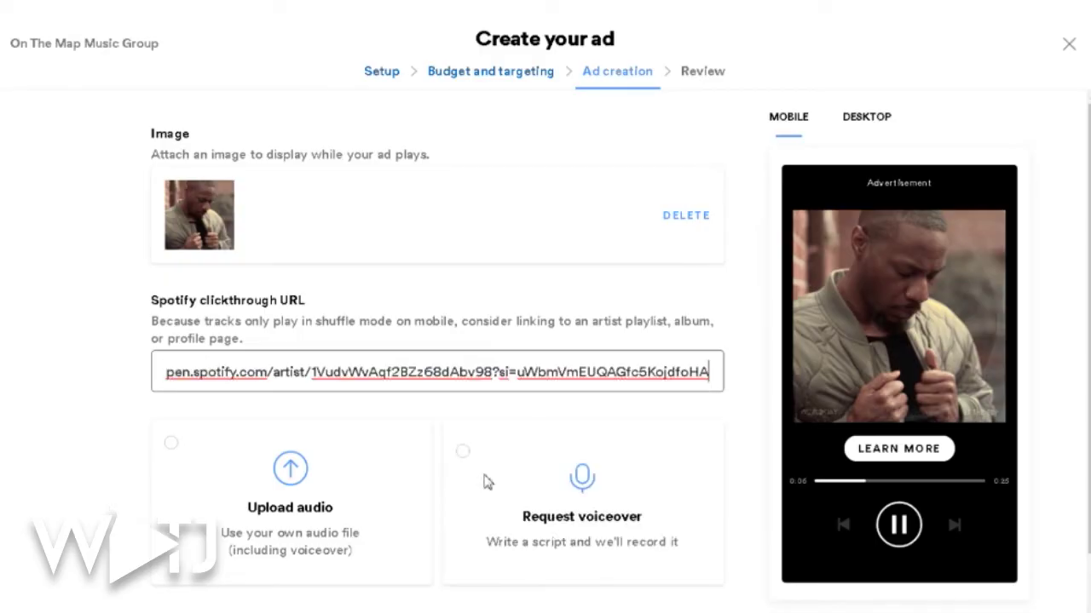
click(194, 435)
scroll(194, 435, down, 1)
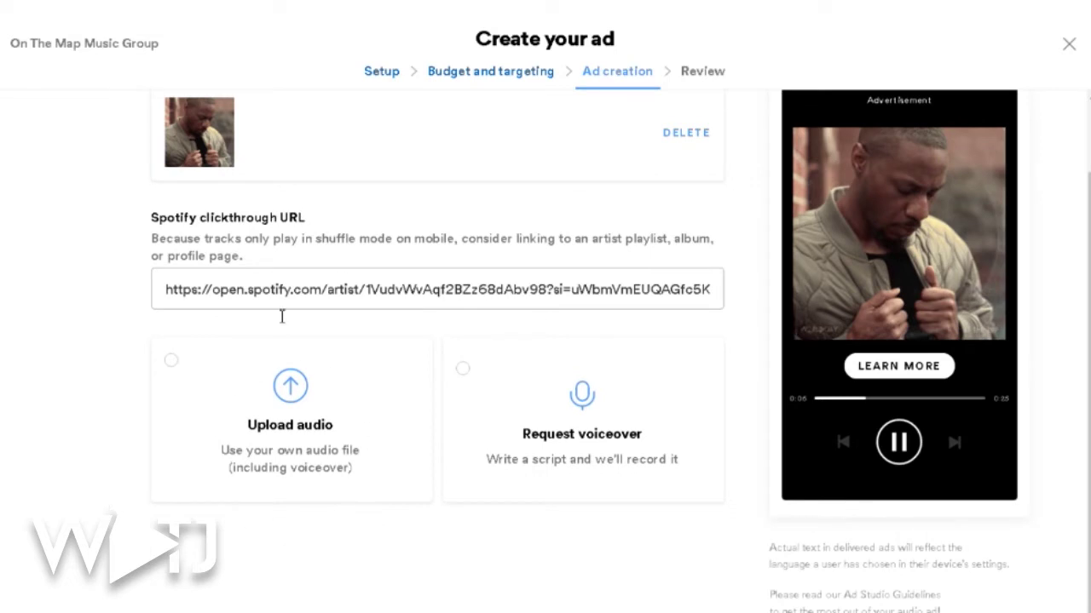